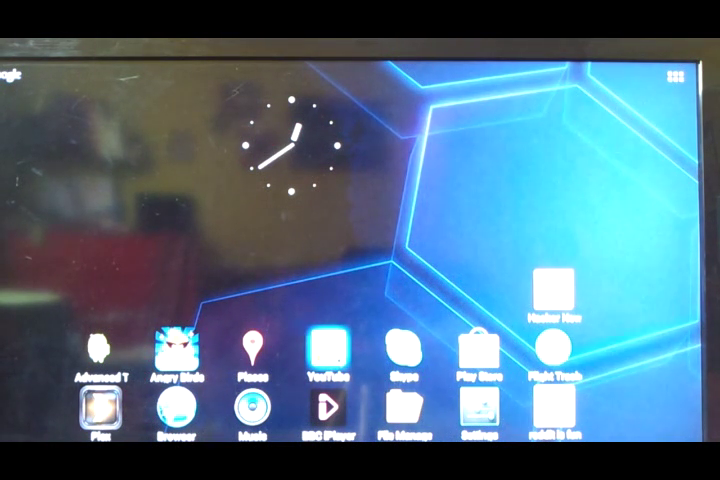
Launch YouTube and search for 'cats' to bring up a grid of cat videos.
click(330, 352)
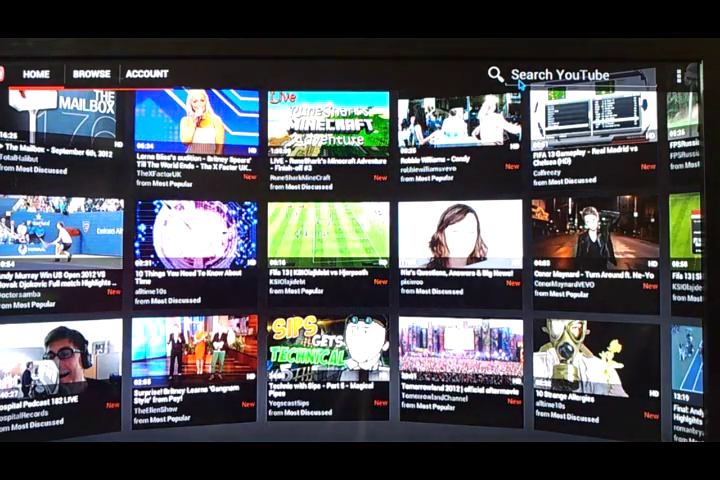
click(522, 86)
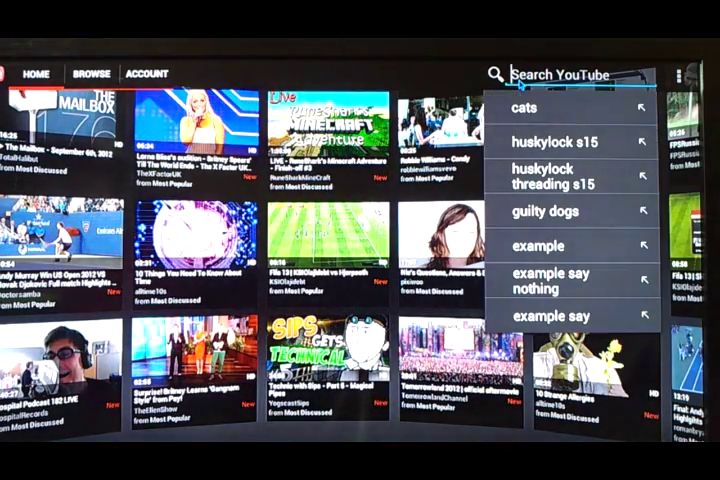
text(cats)
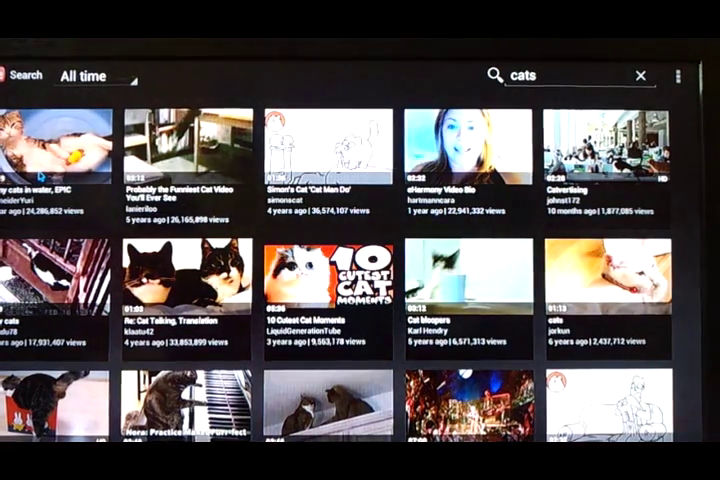
click(39, 176)
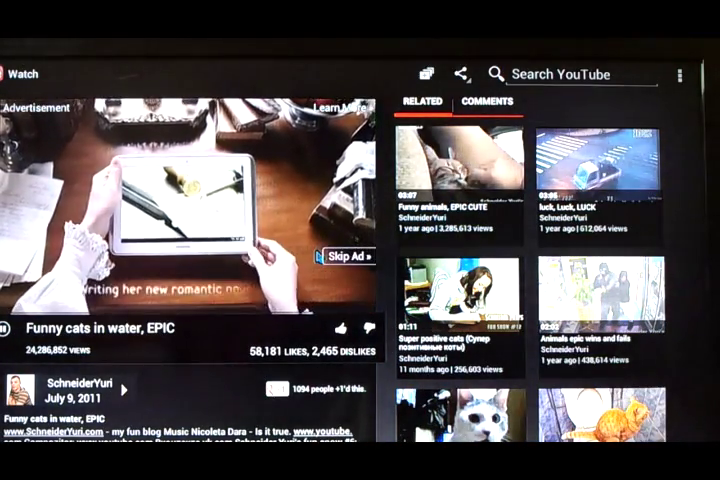
click(346, 256)
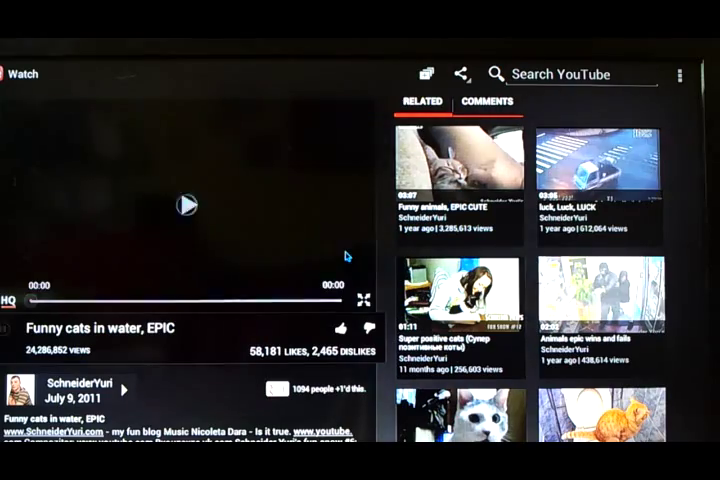
click(366, 300)
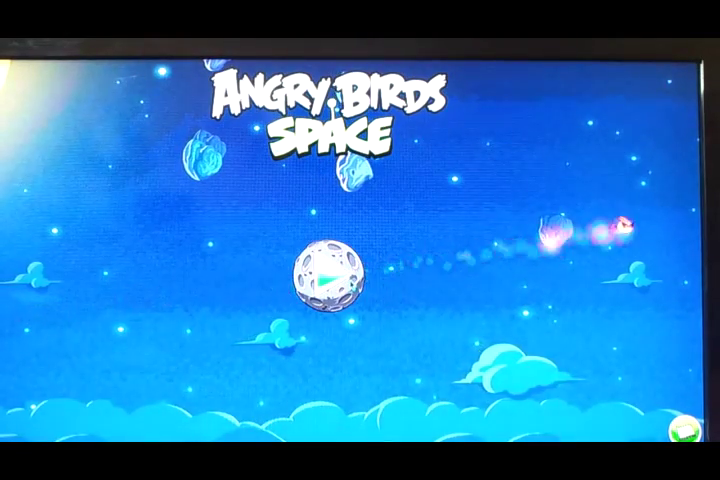
Play Pig Bang level 1 by slinging a bird at the pig planet, then return home.
click(329, 278)
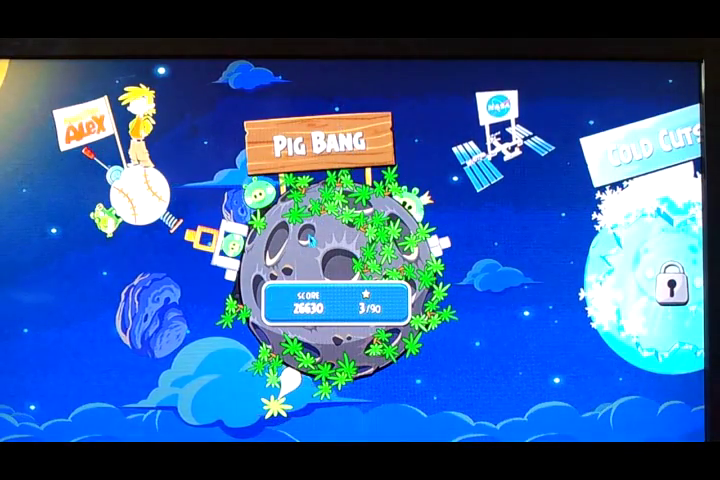
click(312, 238)
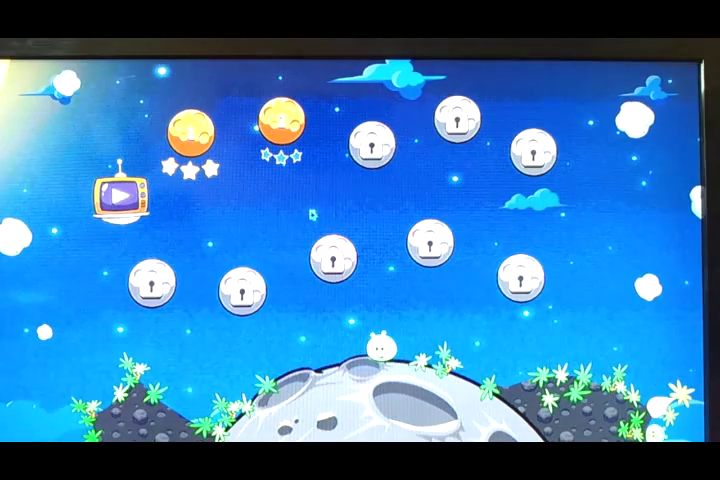
click(190, 130)
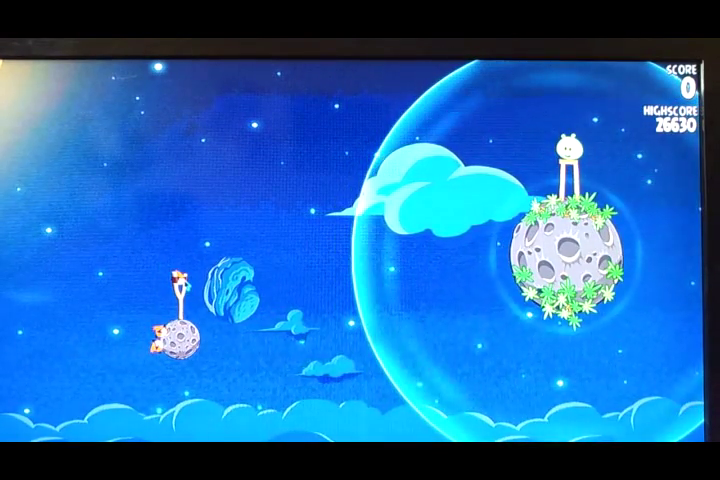
drag(180, 285, 155, 292)
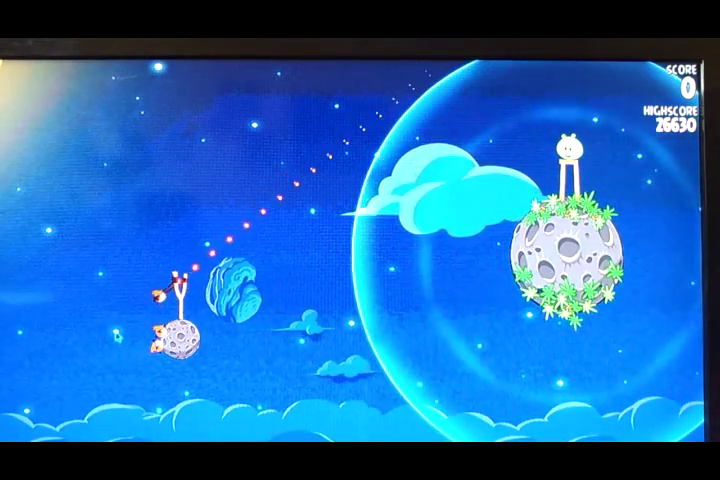
click(73, 340)
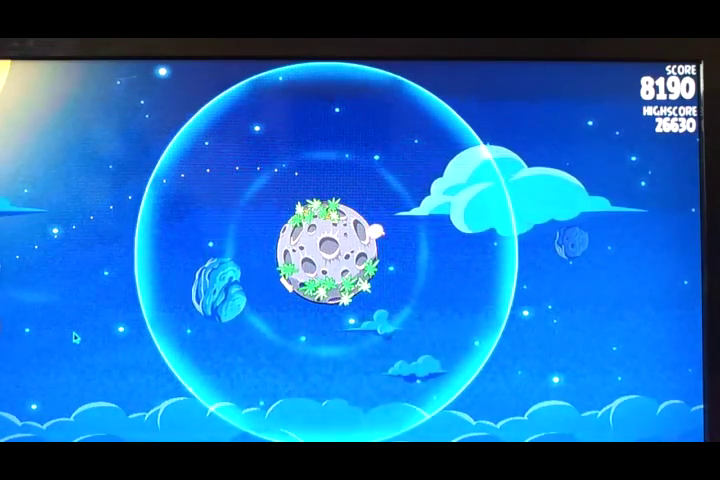
key(Home)
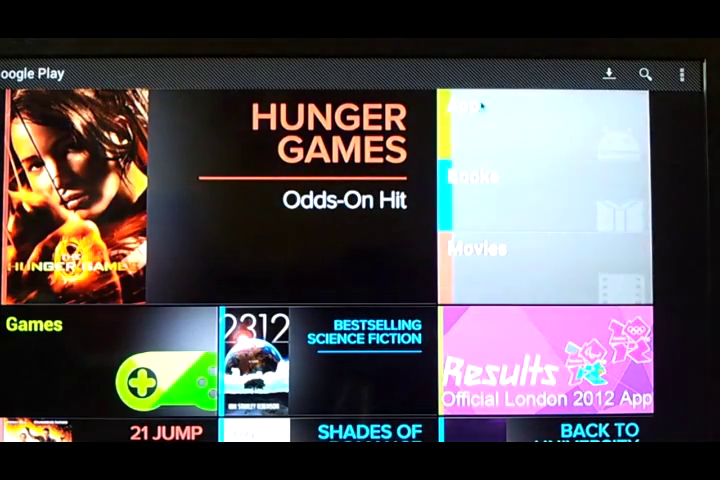
Browse the Play Store's Apps section, then exit to the home screen.
click(478, 107)
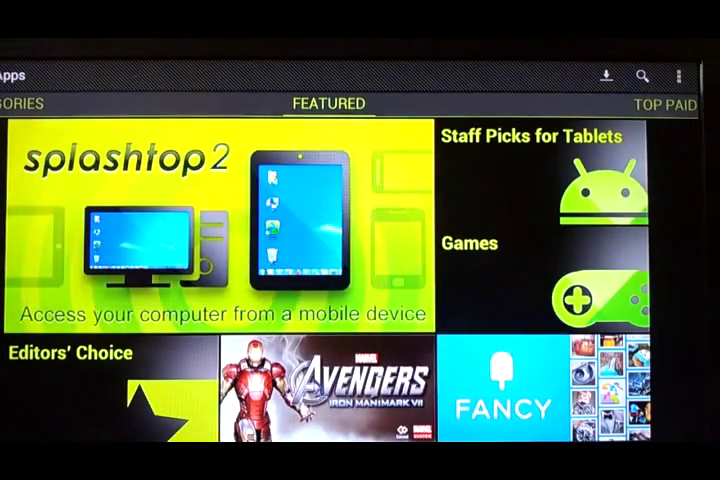
key(Home)
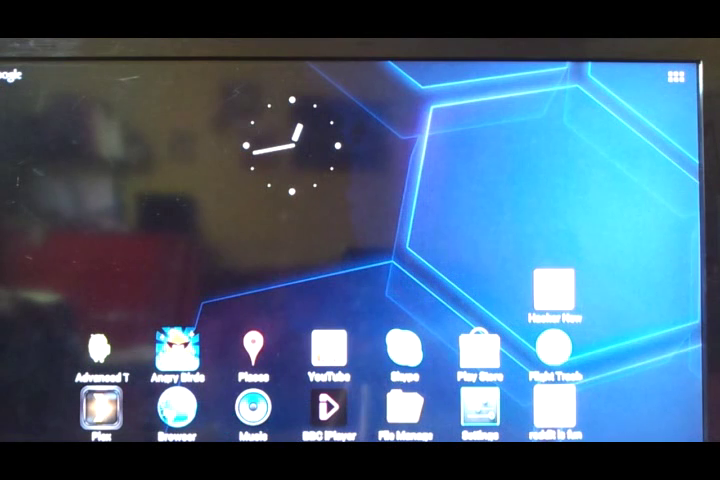
Select the Plex icon on the home screen to open its Movies and channels library.
key(Down)
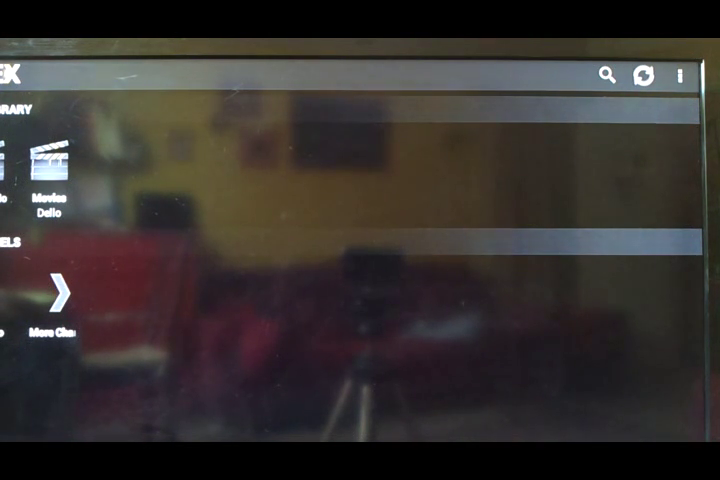
Open the Home Movies library, show All Home Movies, and move through the tiles.
key(Return)
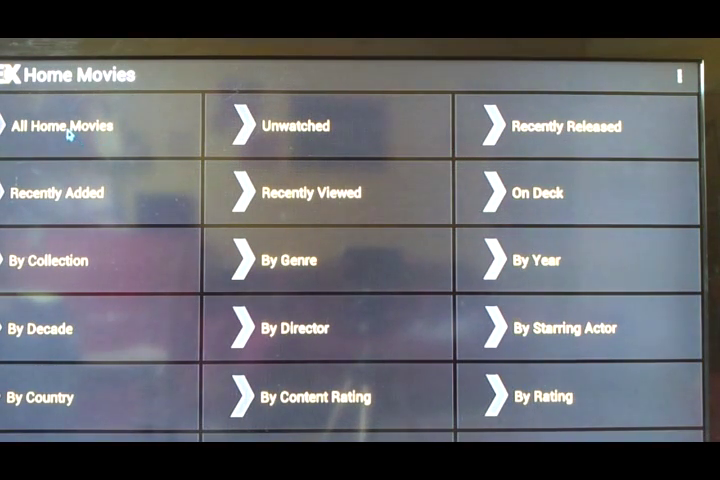
click(70, 133)
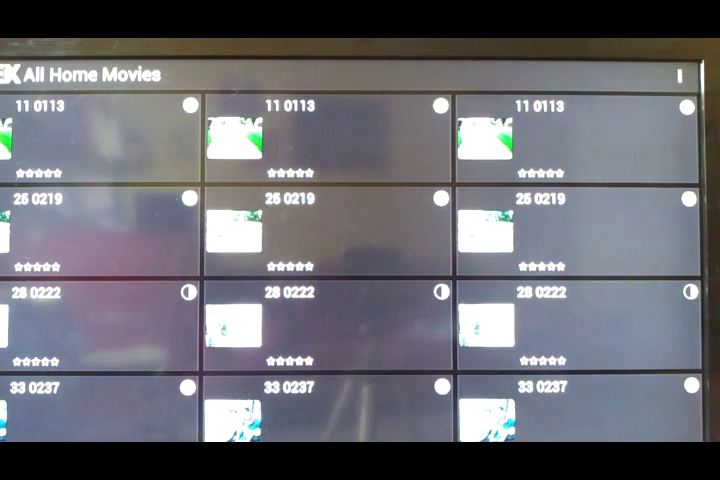
key(Down)
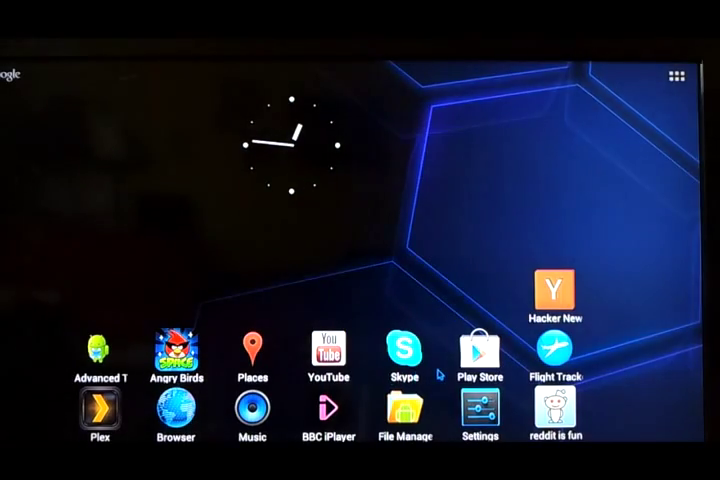
Open Settings on the Storage page showing 0.98GB internal storage with 757MB free.
click(480, 412)
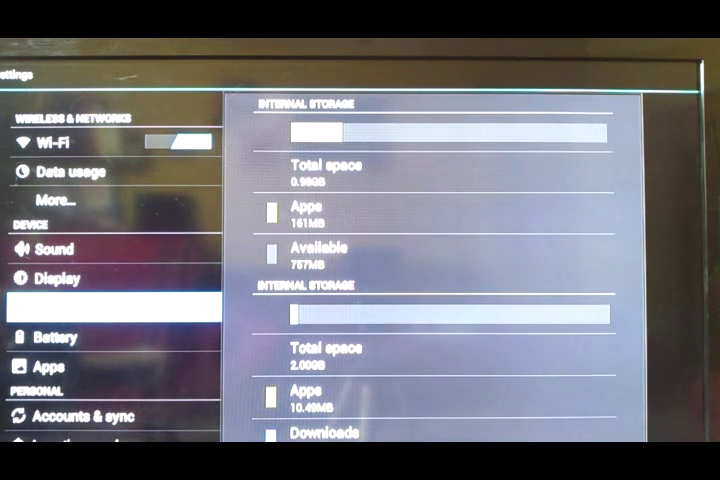
Move up the Settings sidebar to Sound, then down toward Security.
key(Up)
key(Up)
key(Return)
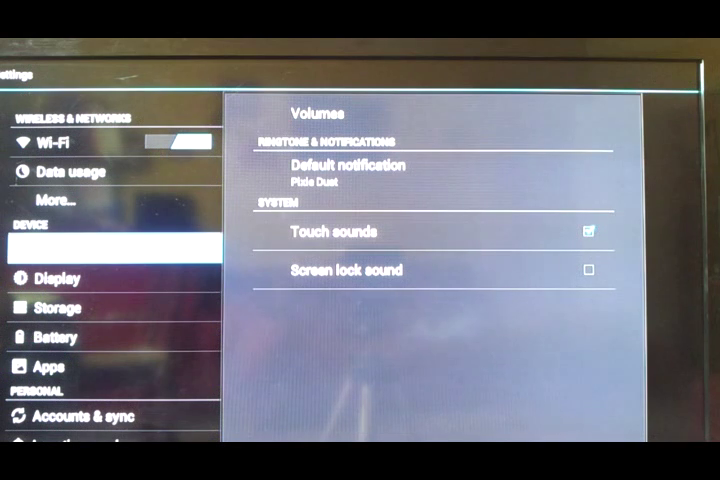
key(Down)
key(Down)
key(Down)
key(Down)
key(Down)
key(Down)
key(Down)
key(Down)
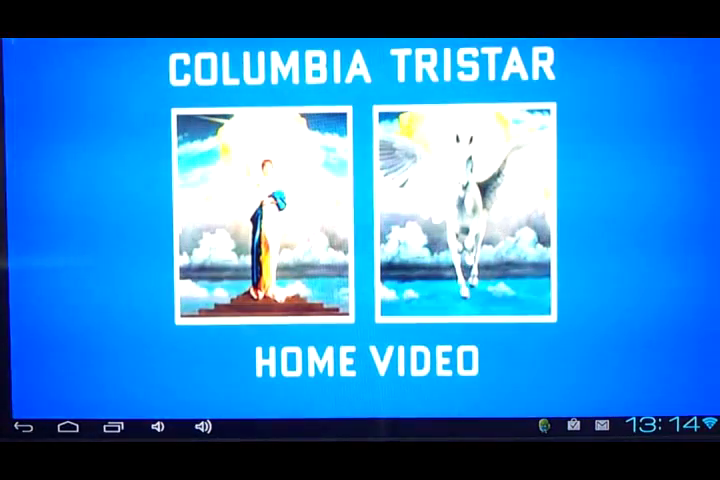
Show the movie's playback controls and seek bar while it plays.
click(8, 66)
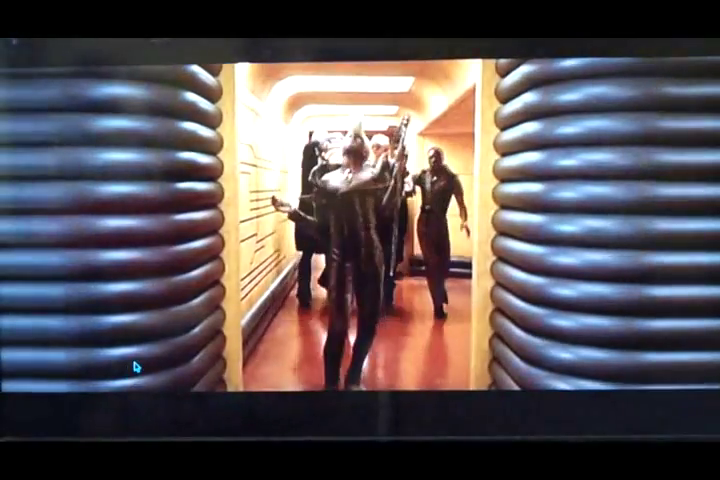
click(136, 368)
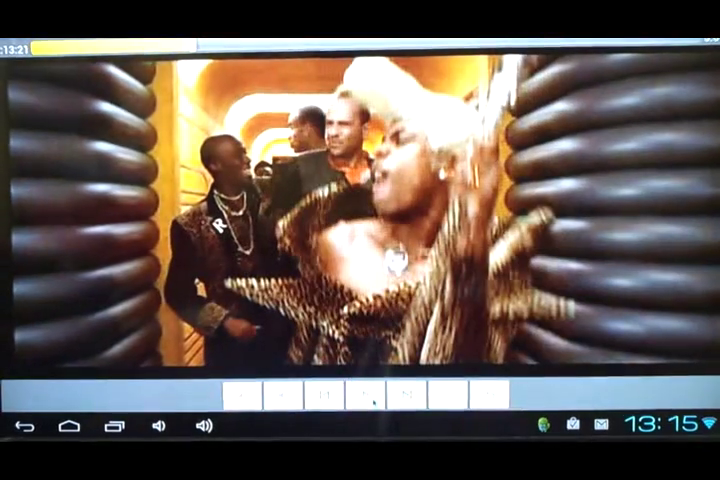
click(373, 402)
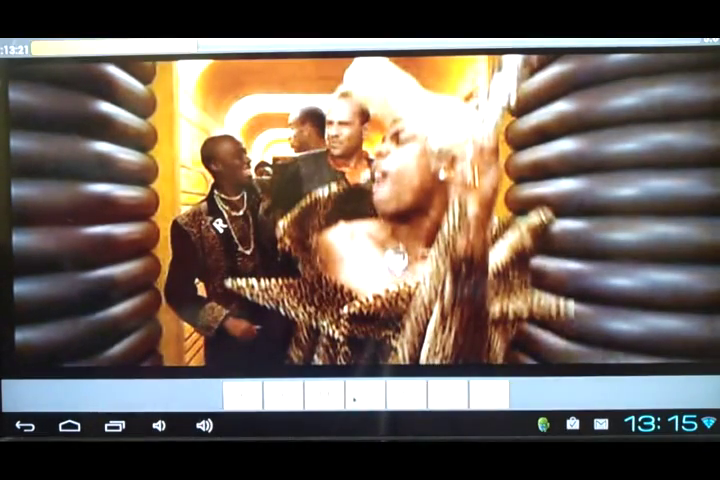